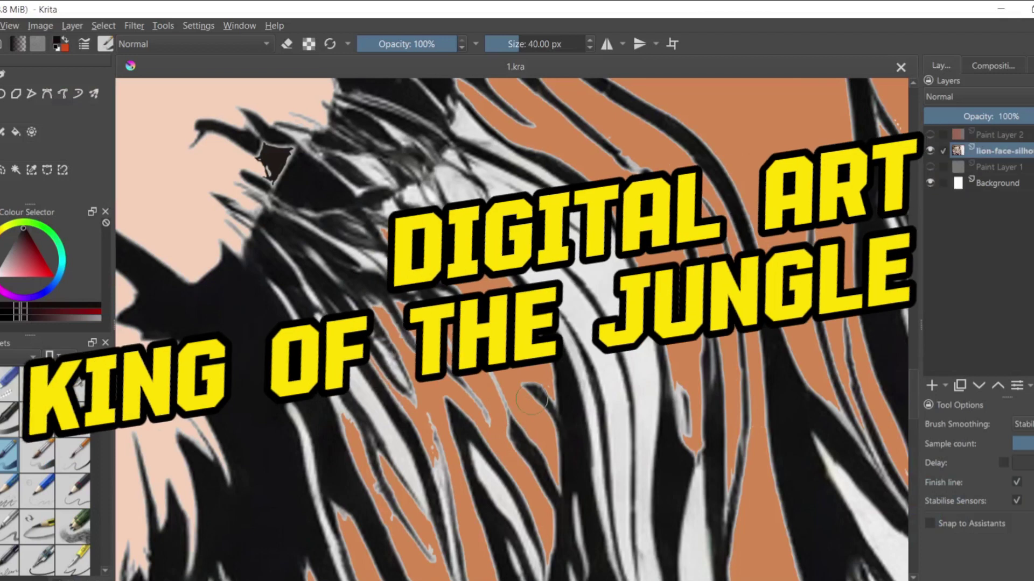
Sample the mane's orange, paint a faint stroke along the white strand, and enlarge the brush to about 217 px
left_click(896, 396, "ctrl")
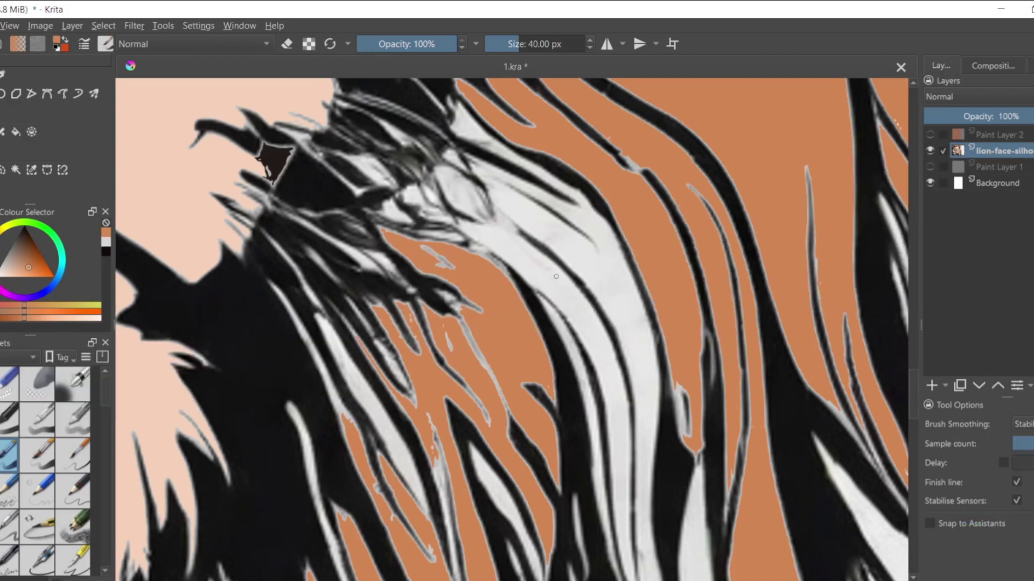
left_click_drag(551, 269, 593, 326)
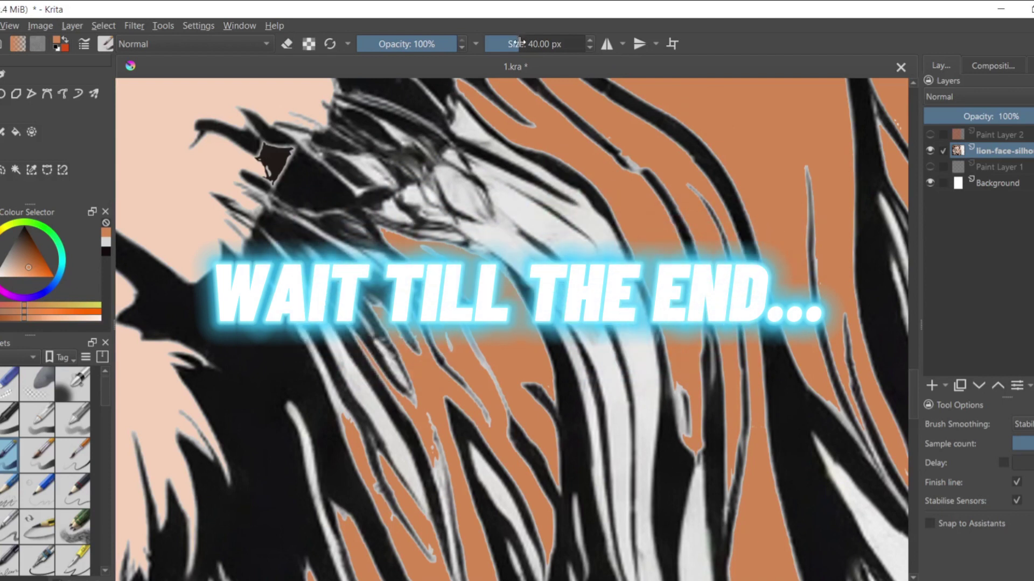
left_click_drag(520, 42, 545, 46)
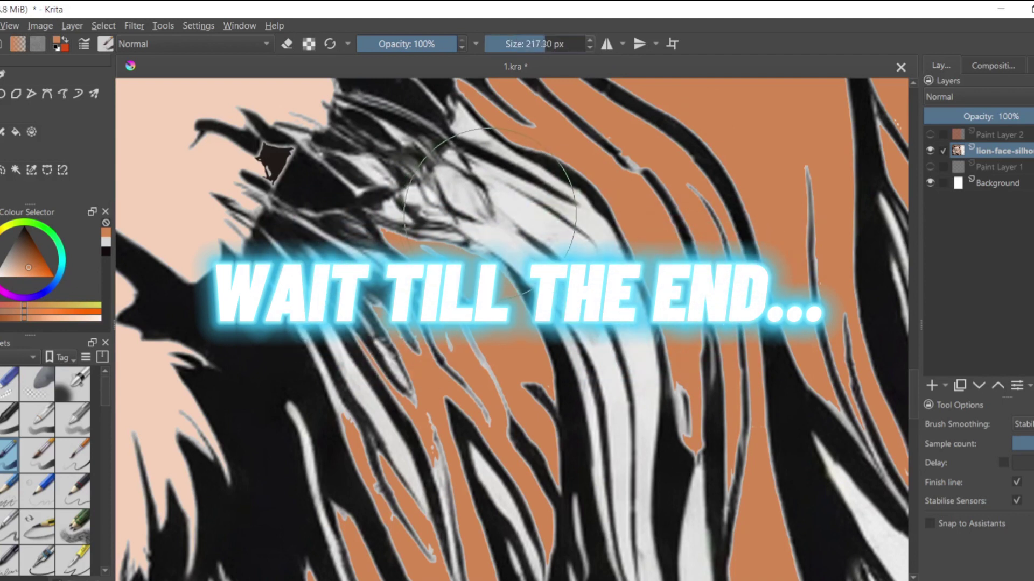
Sweep a broad translucent peach stroke over the central white strand, then shrink the brush to about 23 px
mouse_move(483, 221)
left_mouse_down()
mouse_move(595, 336)
mouse_move(470, 221)
mouse_move(595, 347)
mouse_move(495, 228)
mouse_move(586, 353)
mouse_move(599, 339)
mouse_move(463, 189)
mouse_move(468, 196)
mouse_move(457, 192)
mouse_move(415, 216)
mouse_move(377, 199)
mouse_move(472, 148)
mouse_move(457, 119)
mouse_move(560, 210)
mouse_move(619, 290)
mouse_move(628, 512)
mouse_move(567, 316)
mouse_move(581, 473)
mouse_move(576, 277)
mouse_move(597, 301)
mouse_move(568, 431)
mouse_move(659, 457)
mouse_move(587, 500)
mouse_move(640, 346)
mouse_move(565, 242)
mouse_move(544, 178)
mouse_move(506, 232)
mouse_move(488, 165)
mouse_move(447, 113)
mouse_move(527, 247)
mouse_move(385, 164)
left_mouse_up()
key("bracketleft")
key("bracketleft")
key("bracketleft")
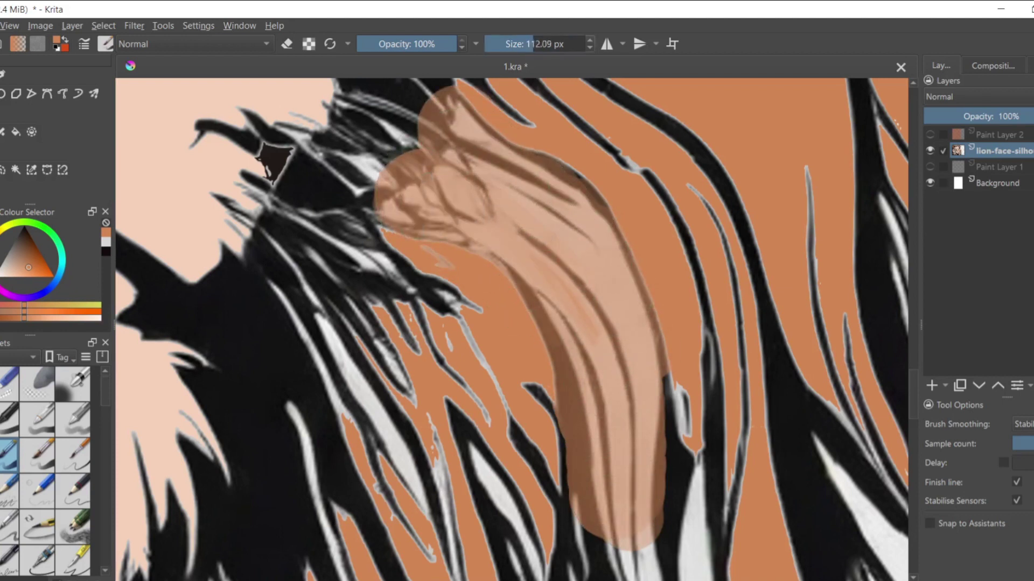
key("bracketleft")
key("bracketleft")
key("bracketleft")
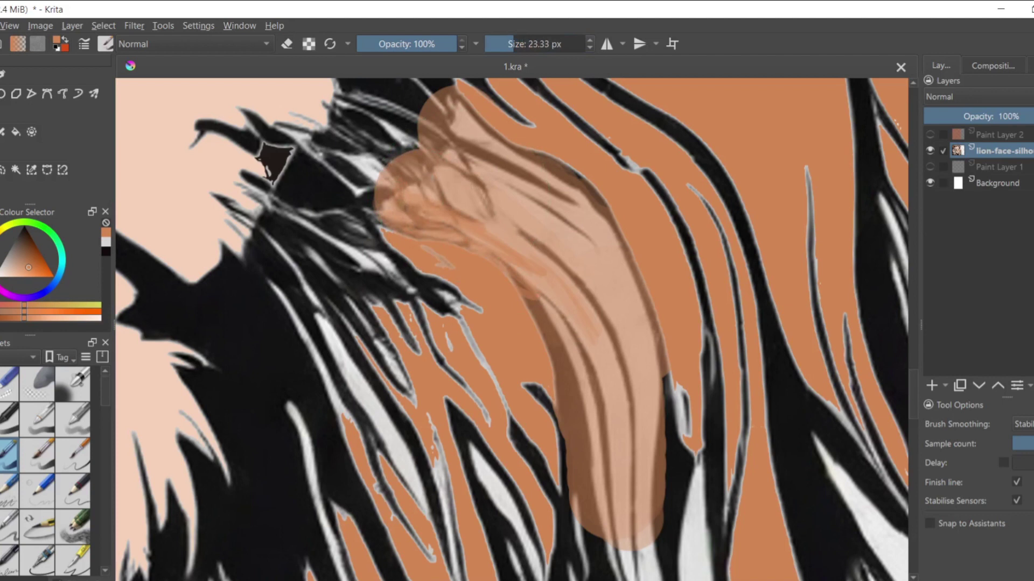
Paint thin darker orange strands into the upper part of the peach stroke
mouse_move(441, 172)
left_mouse_down()
mouse_move(484, 226)
mouse_move(525, 245)
left_mouse_up()
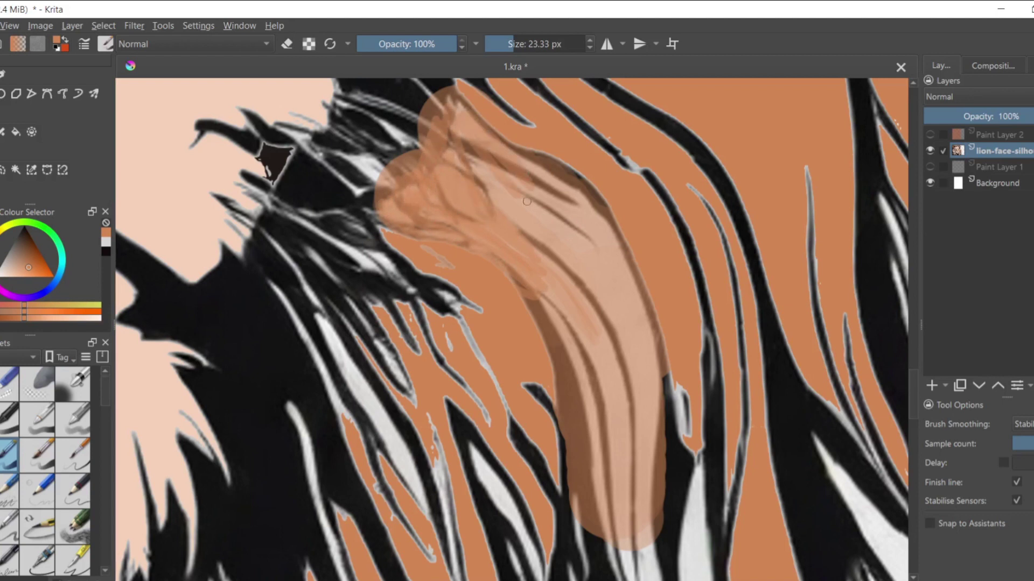
left_click_drag(526, 201, 479, 172)
left_click_drag(544, 221, 466, 192)
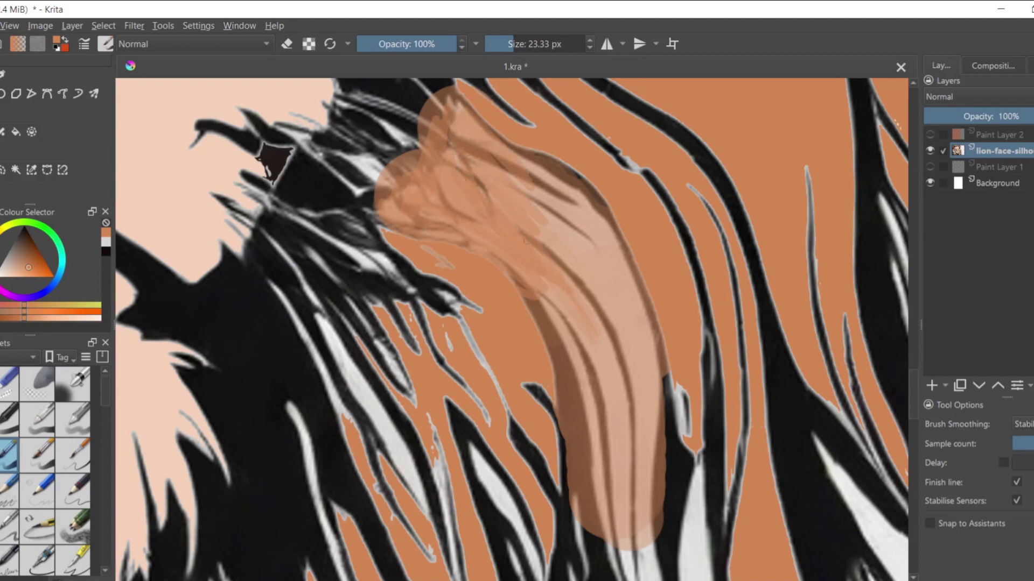
Shade the peach stroke's left edge with darker orange strokes
mouse_move(547, 288)
left_mouse_down()
mouse_move(570, 388)
mouse_move(573, 463)
left_mouse_up()
left_click_drag(549, 312, 581, 493)
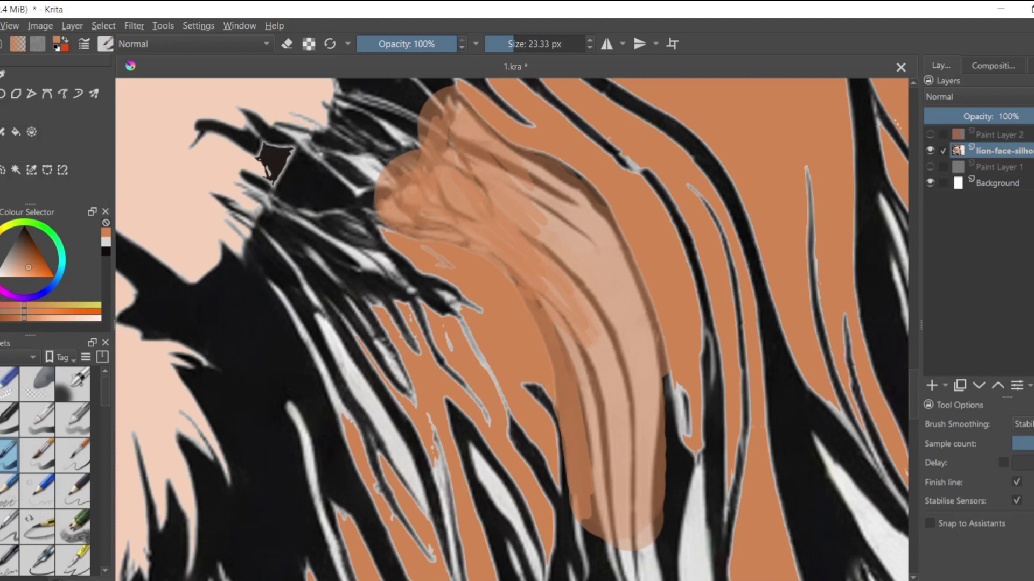
left_click_drag(590, 447, 603, 522)
left_click_drag(592, 474, 581, 382)
left_click_drag(565, 334, 584, 399)
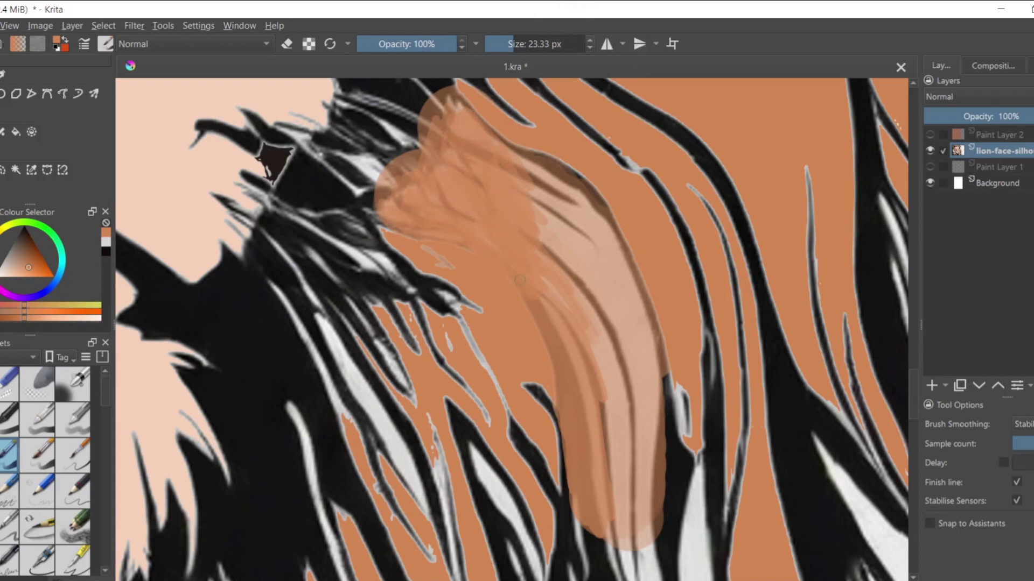
Add lighter peach highlights inside the stroke and cover its lower part with orange
mouse_move(541, 194)
left_mouse_down()
mouse_move(603, 372)
mouse_move(614, 323)
left_mouse_up()
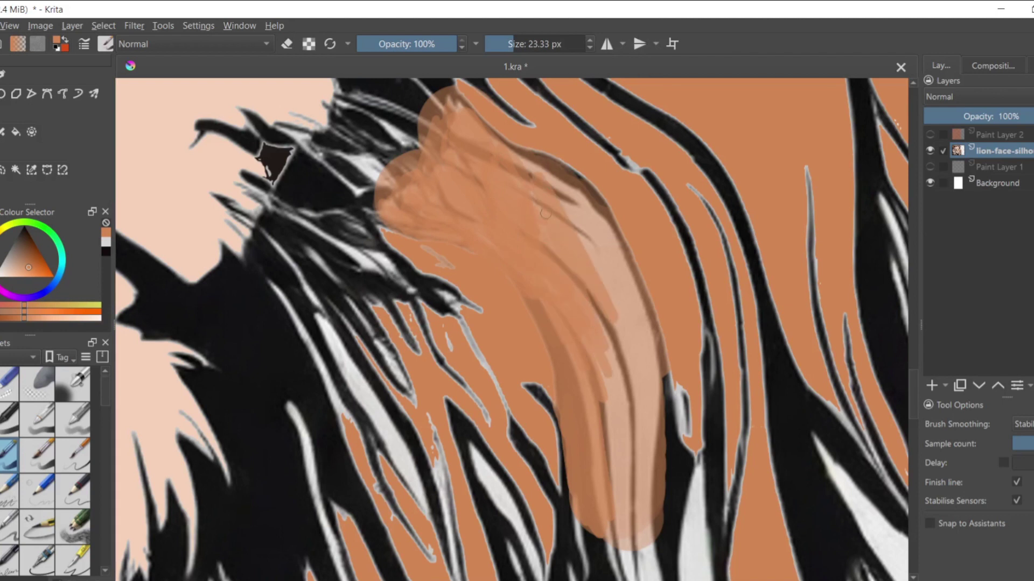
mouse_move(597, 269)
left_mouse_down()
mouse_move(581, 216)
mouse_move(619, 398)
left_mouse_up()
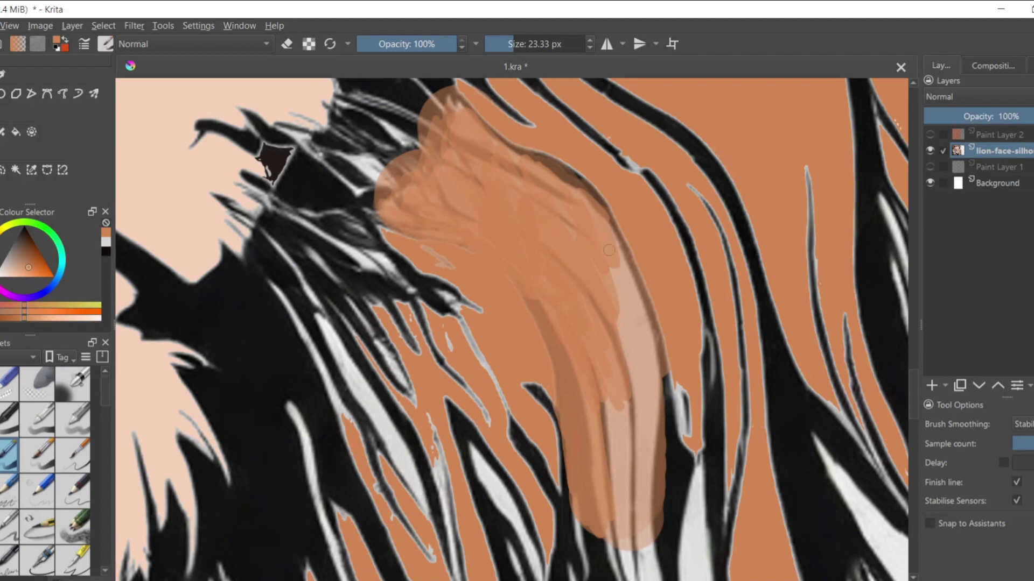
left_click_drag(563, 181, 599, 240)
mouse_move(671, 514)
left_mouse_down()
mouse_move(677, 455)
mouse_move(655, 482)
left_mouse_up()
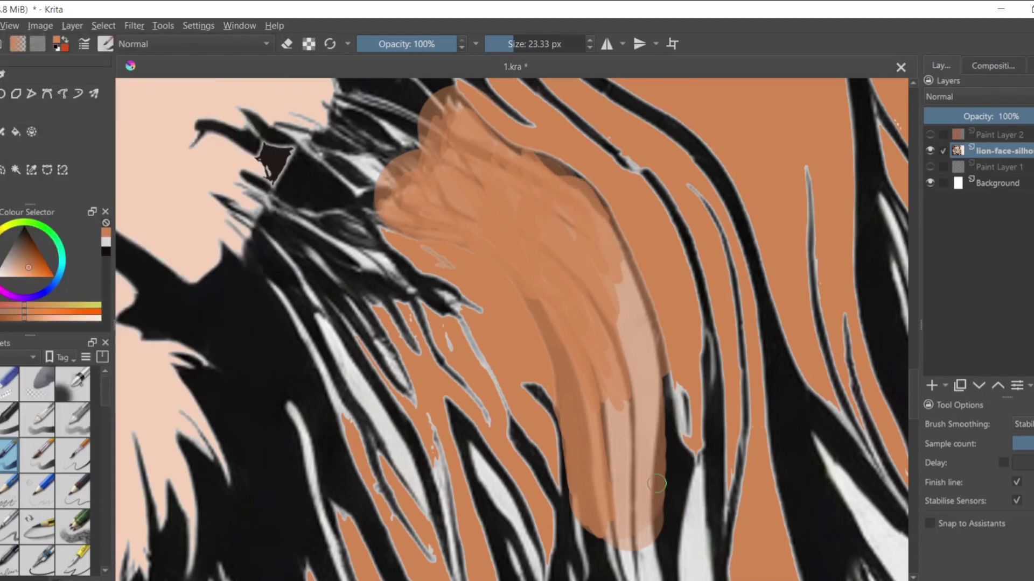
mouse_move(485, 323)
left_mouse_down()
mouse_move(535, 404)
mouse_move(501, 447)
mouse_move(525, 360)
mouse_move(580, 278)
left_mouse_up()
mouse_move(554, 335)
left_mouse_down()
mouse_move(447, 517)
mouse_move(399, 528)
mouse_move(371, 560)
mouse_move(520, 421)
left_mouse_up()
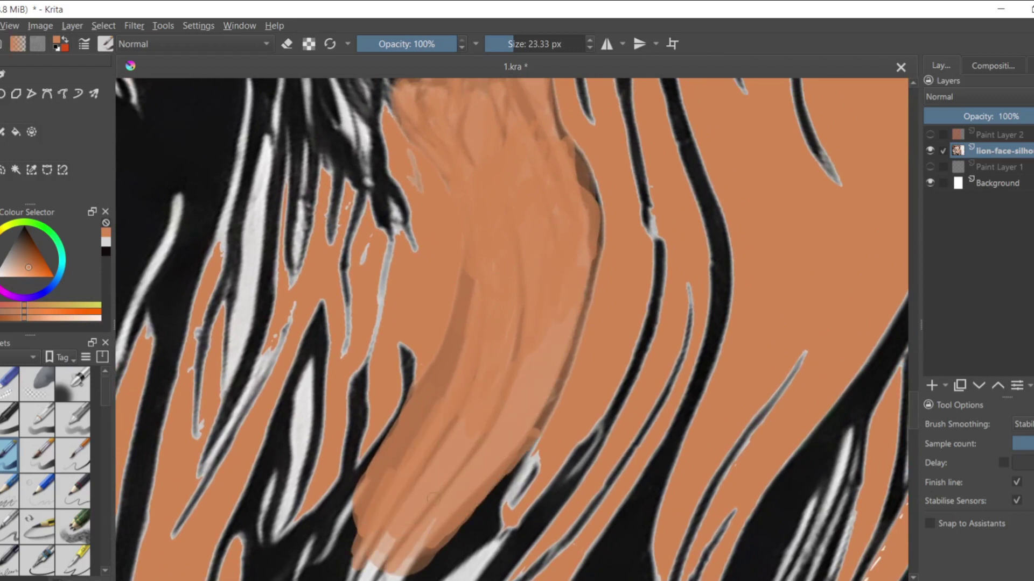
Repaint the light patches and specks on the lower fur band in even orange, then zoom out
mouse_move(517, 401)
left_mouse_down()
mouse_move(474, 372)
mouse_move(275, 549)
mouse_move(322, 482)
left_mouse_up()
left_click_drag(396, 380, 420, 355)
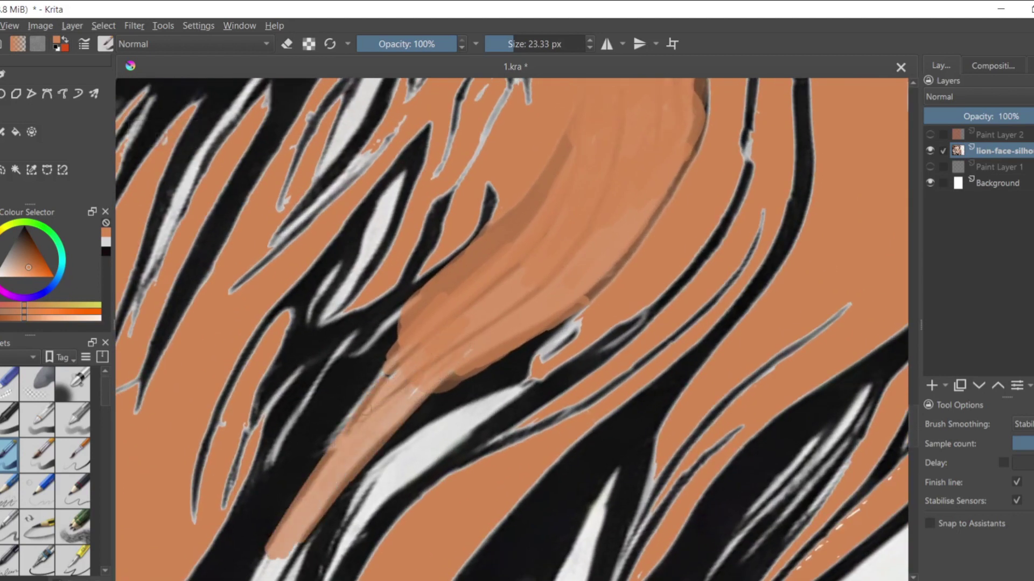
left_click_drag(336, 498, 478, 333)
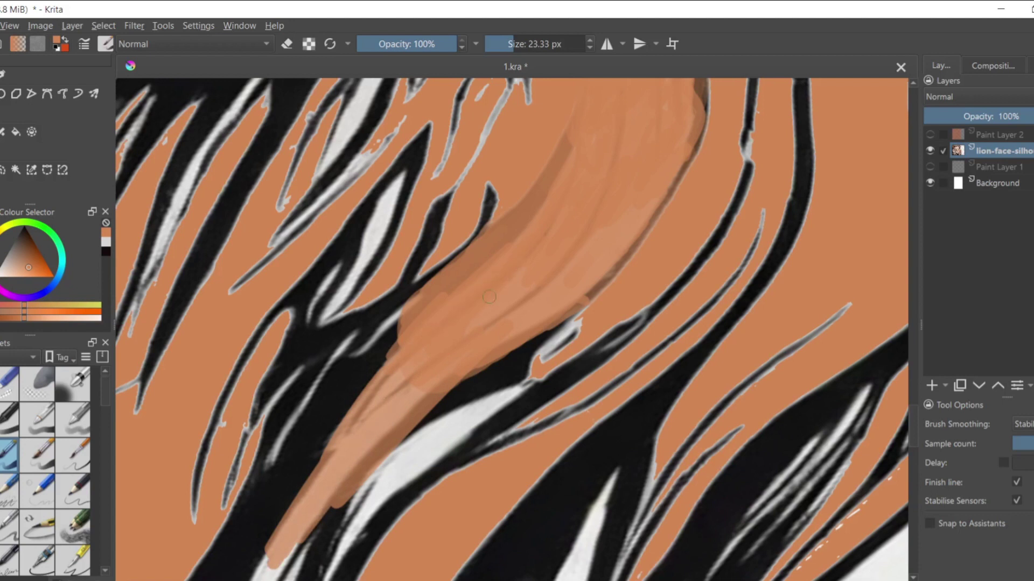
left_click_drag(433, 359, 275, 566)
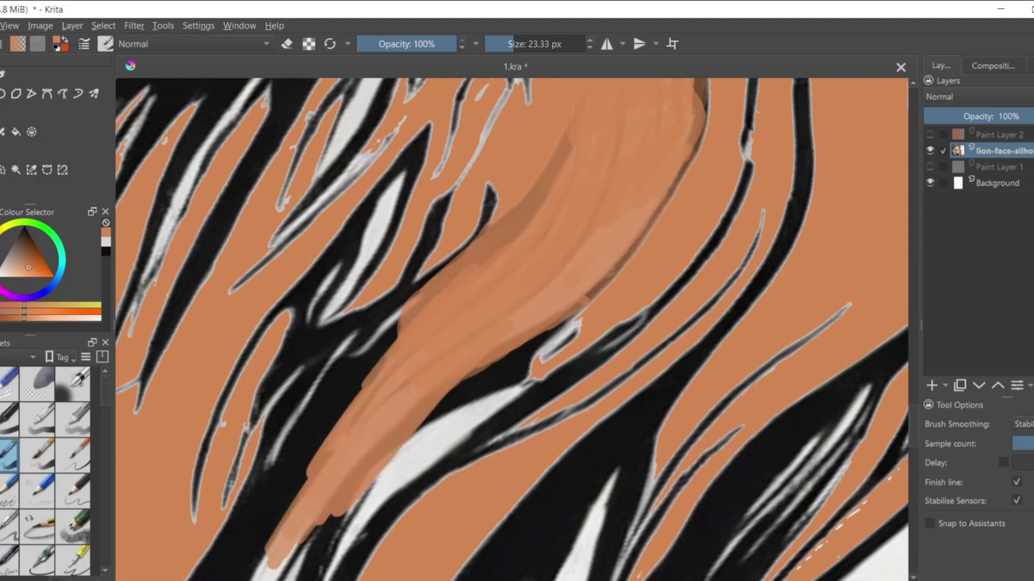
left_click_drag(500, 350, 654, 215)
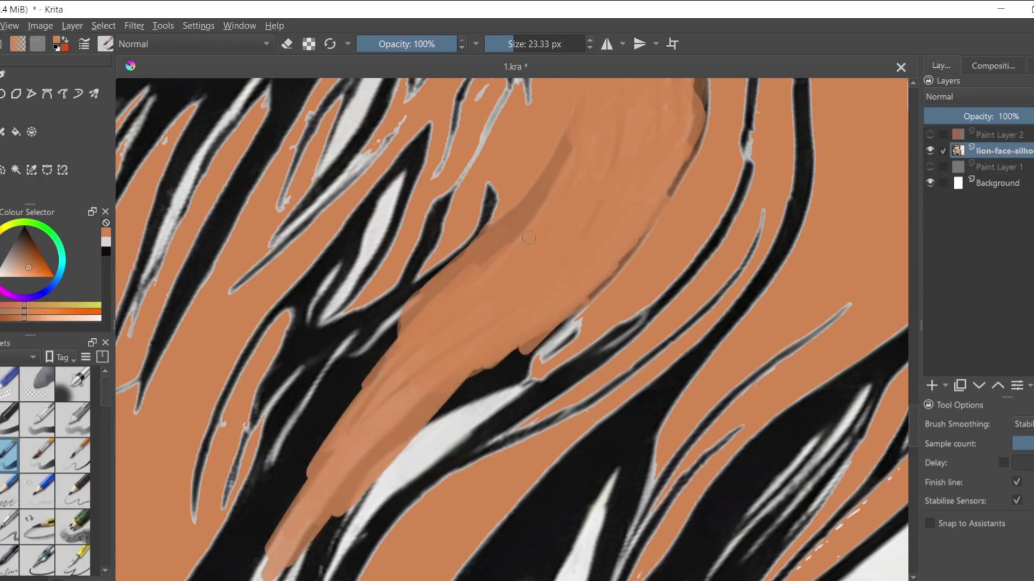
left_click_drag(433, 396, 353, 482)
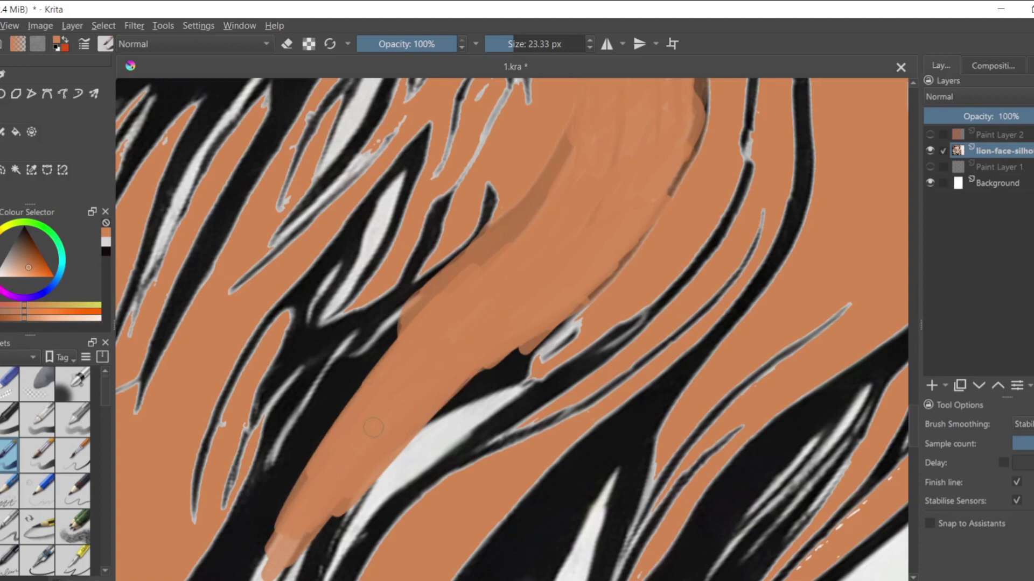
scroll(387, 402, "down", 3)
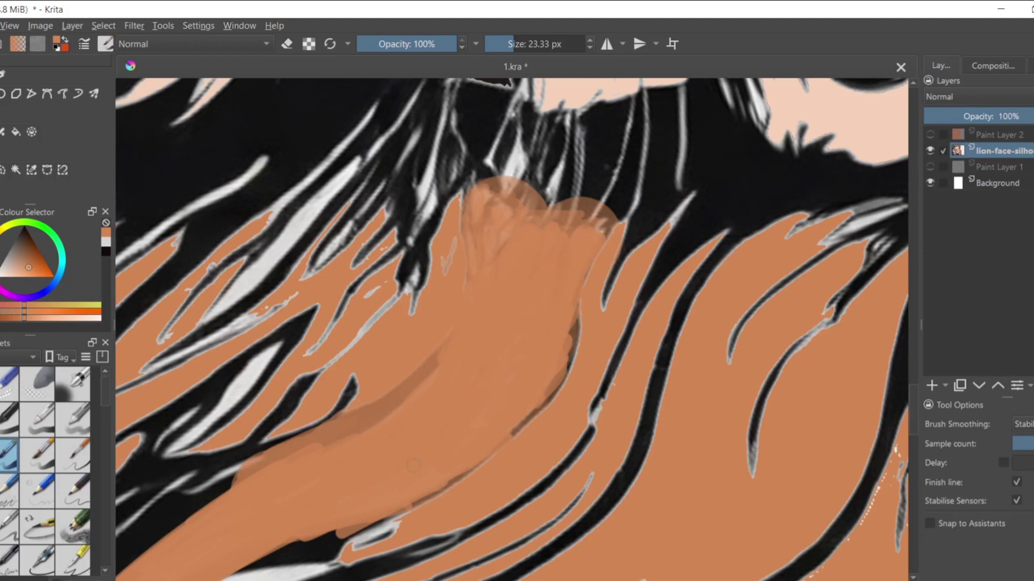
Rotate the view and paint orange strokes across the white gaps in the diagonal mane strand
key("6")
key("6")
key("6")
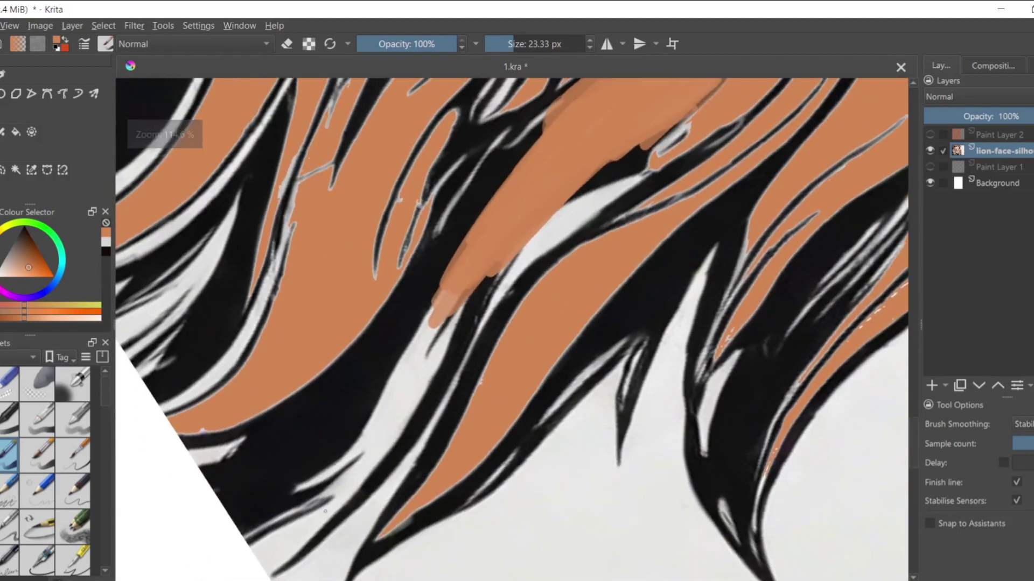
mouse_move(376, 447)
left_mouse_down()
mouse_move(398, 440)
mouse_move(282, 560)
left_mouse_up()
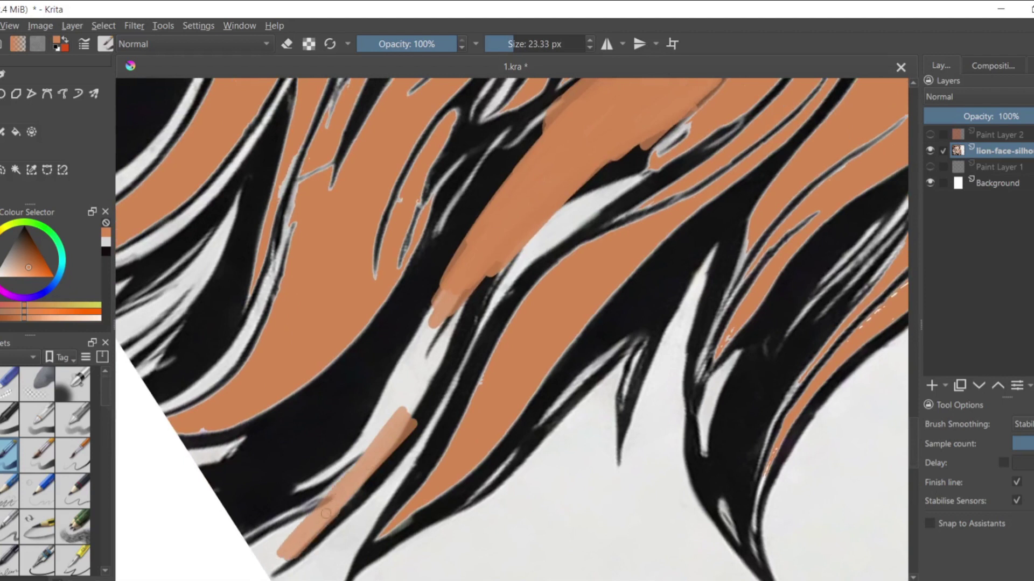
left_click_drag(295, 524, 272, 564)
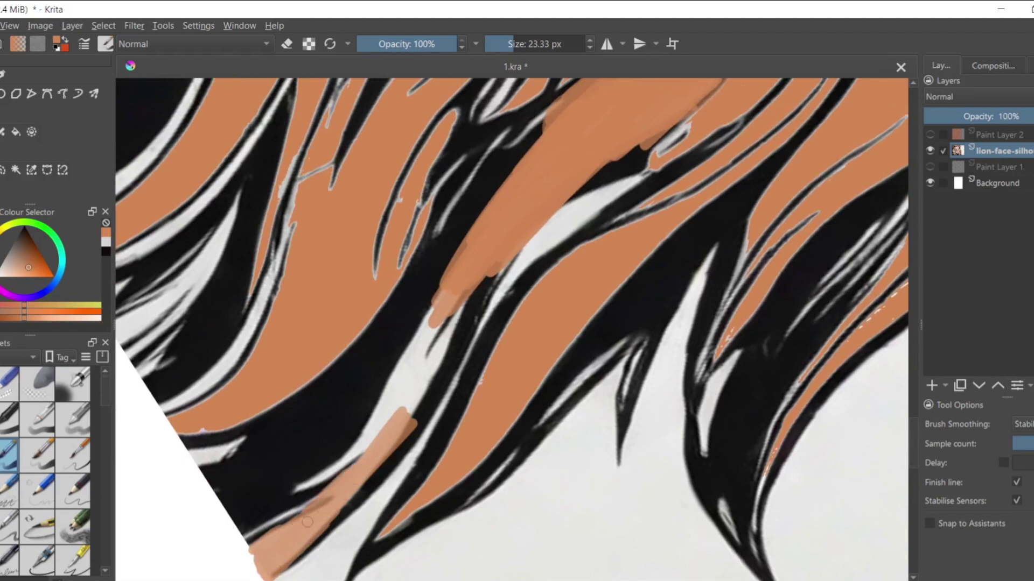
left_click_drag(353, 465, 455, 305)
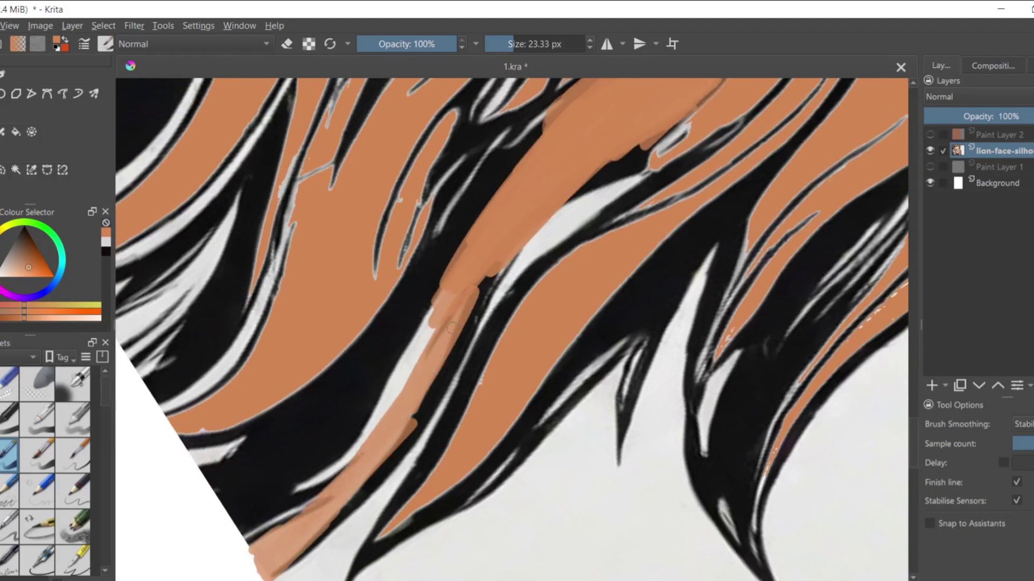
left_click_drag(413, 406, 452, 302)
Cover the remaining dark and white gaps along the strand's edges with orange
left_click_drag(413, 350, 409, 378)
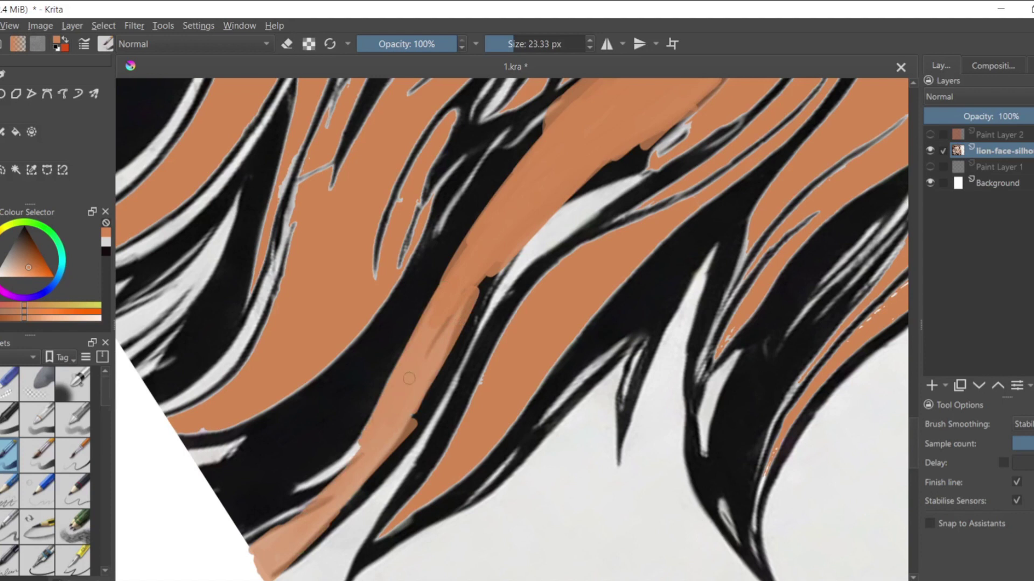
left_click_drag(365, 457, 333, 466)
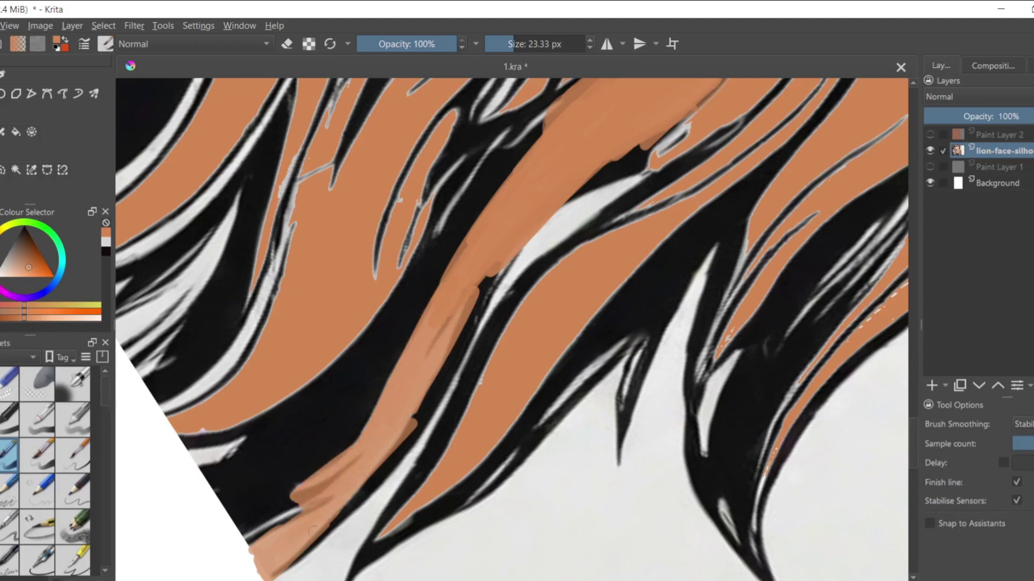
left_click_drag(489, 265, 443, 335)
left_click_drag(375, 432, 364, 463)
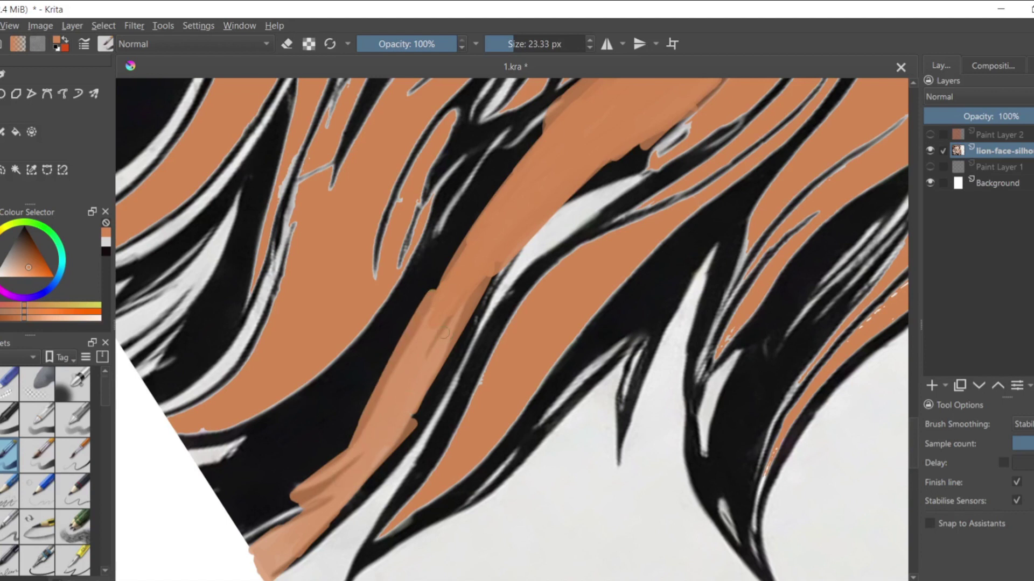
left_click_drag(412, 427, 329, 518)
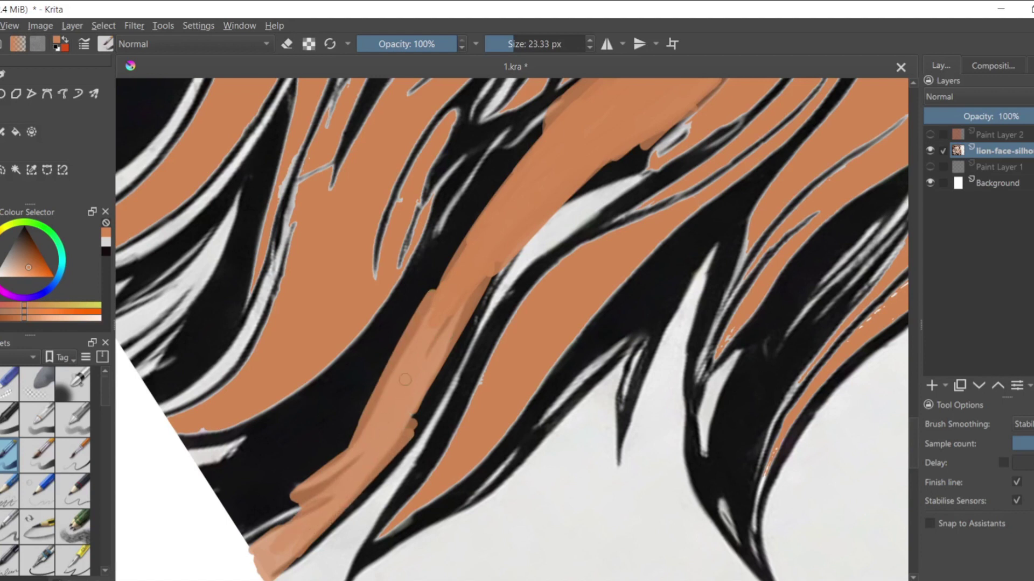
scroll(512, 218, "down", 3)
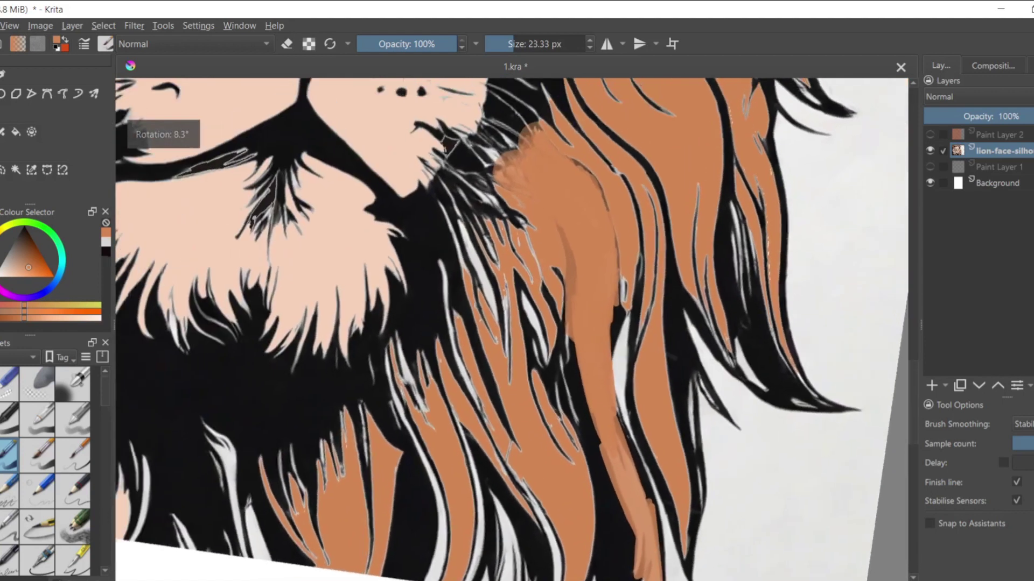
left_click_drag(512, 218, 808, 483)
scroll(808, 483, "down", 5)
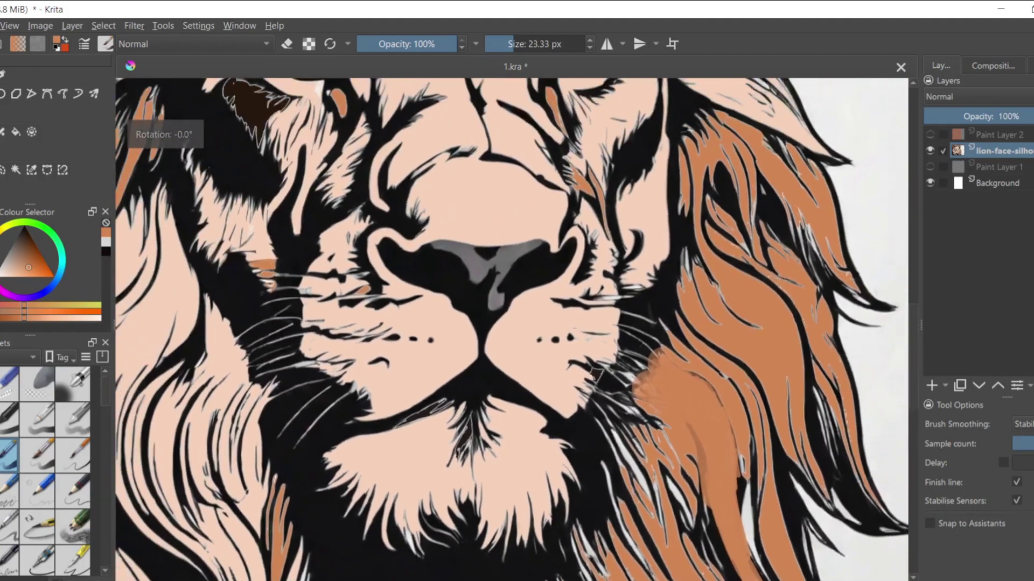
scroll(608, 404, "down", 2)
scroll(607, 404, "down", 1)
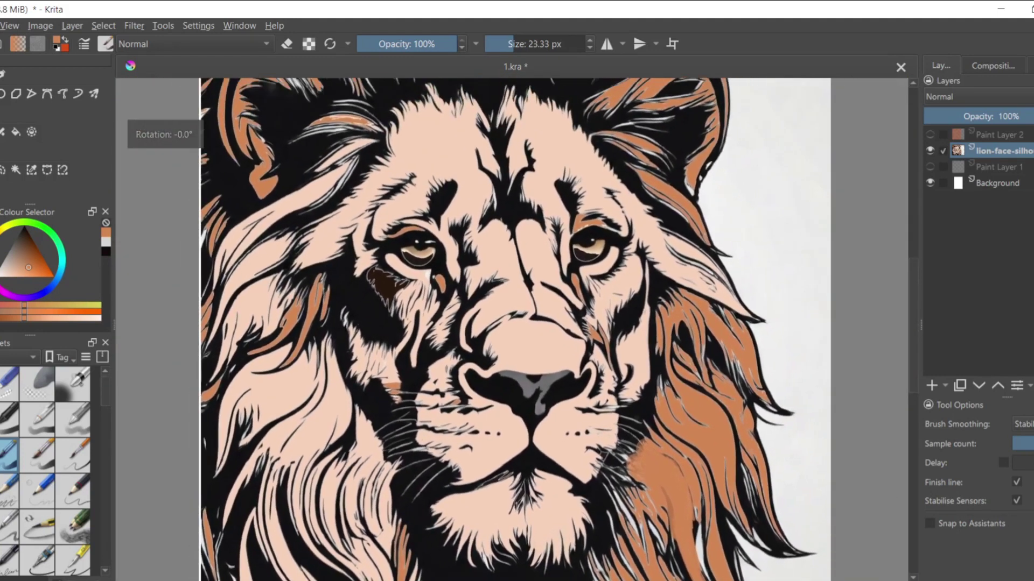
scroll(608, 404, "down", 1)
scroll(607, 404, "down", 1)
scroll(608, 404, "down", 1)
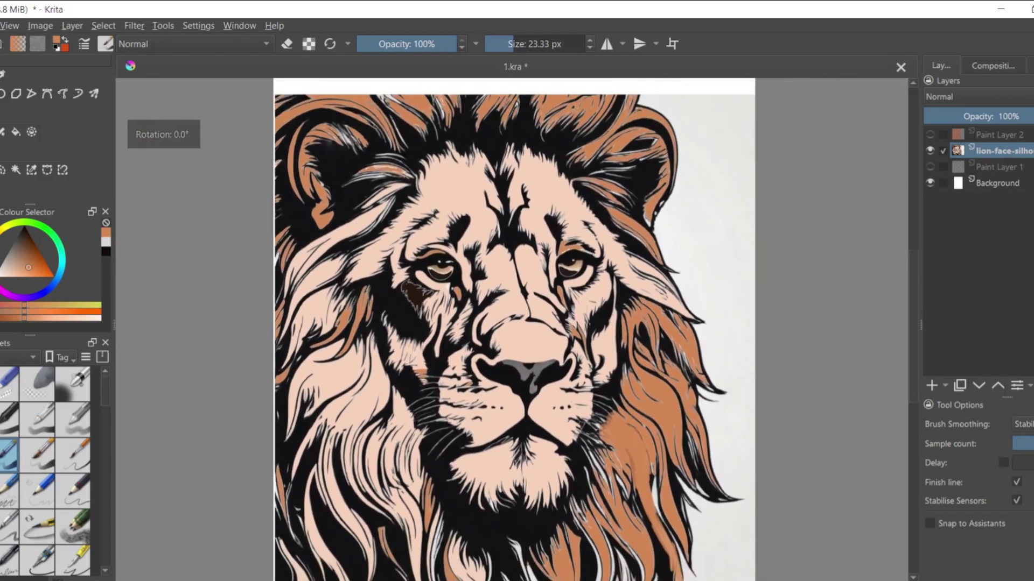
scroll(608, 404, "down", 1)
scroll(653, 302, "up", 1)
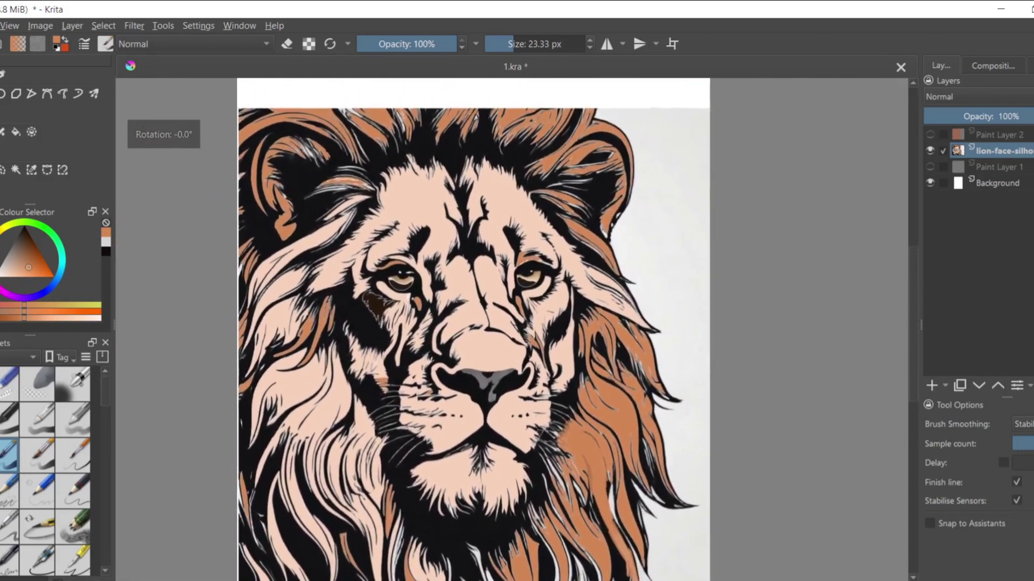
scroll(653, 303, "up", 1)
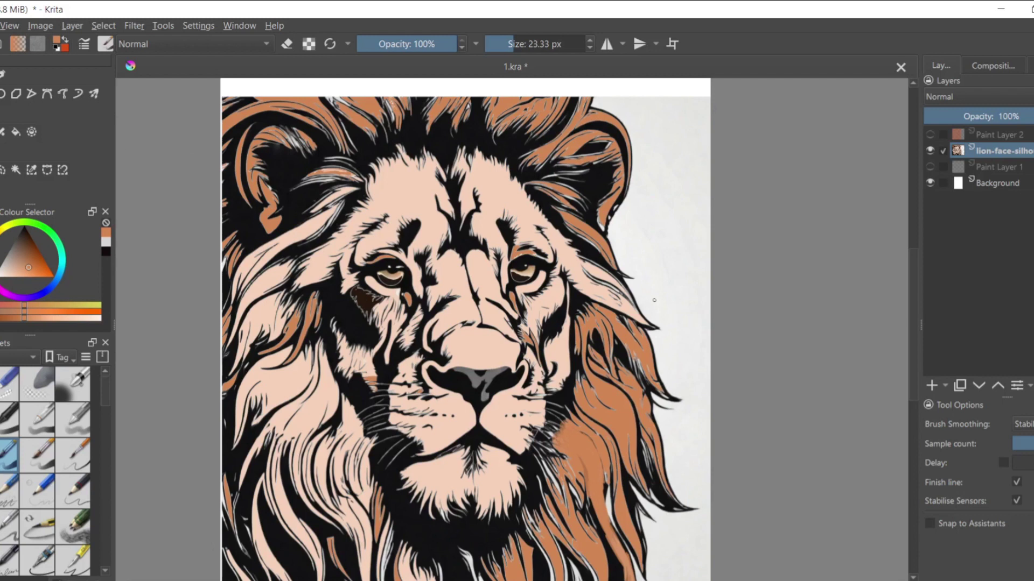
scroll(654, 300, "up", 3)
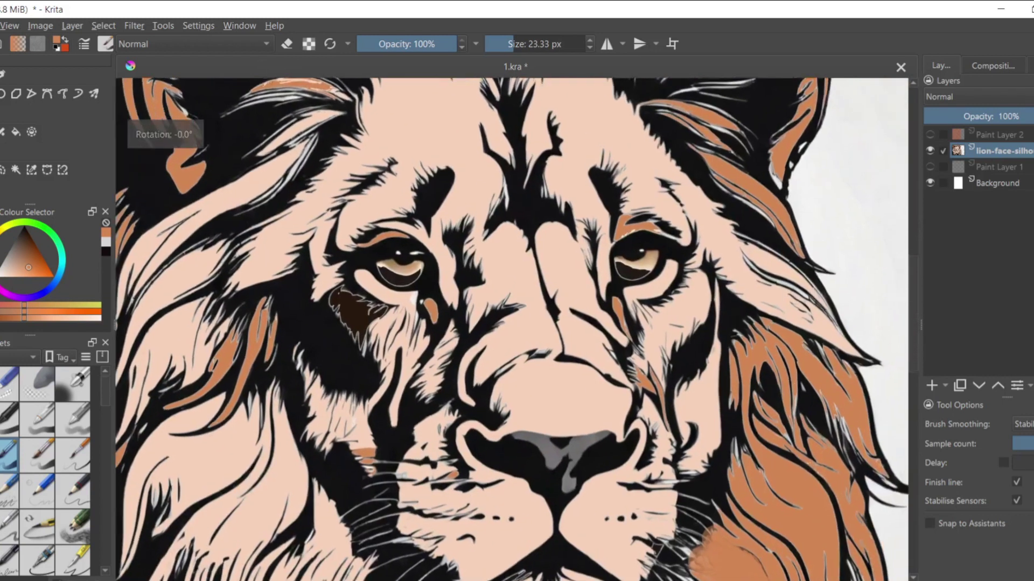
scroll(654, 300, "down", 3)
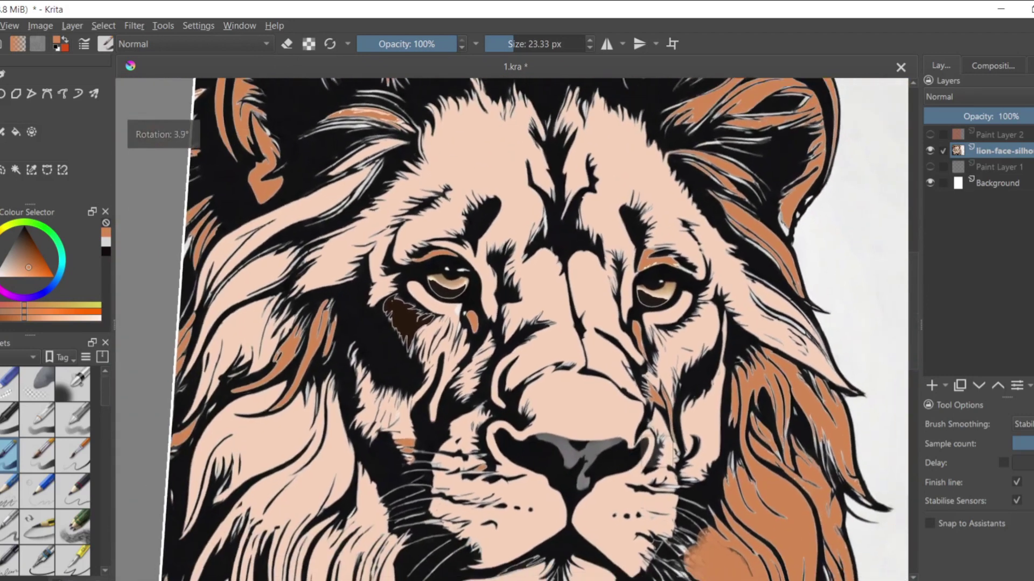
scroll(539, 323, "down", 3)
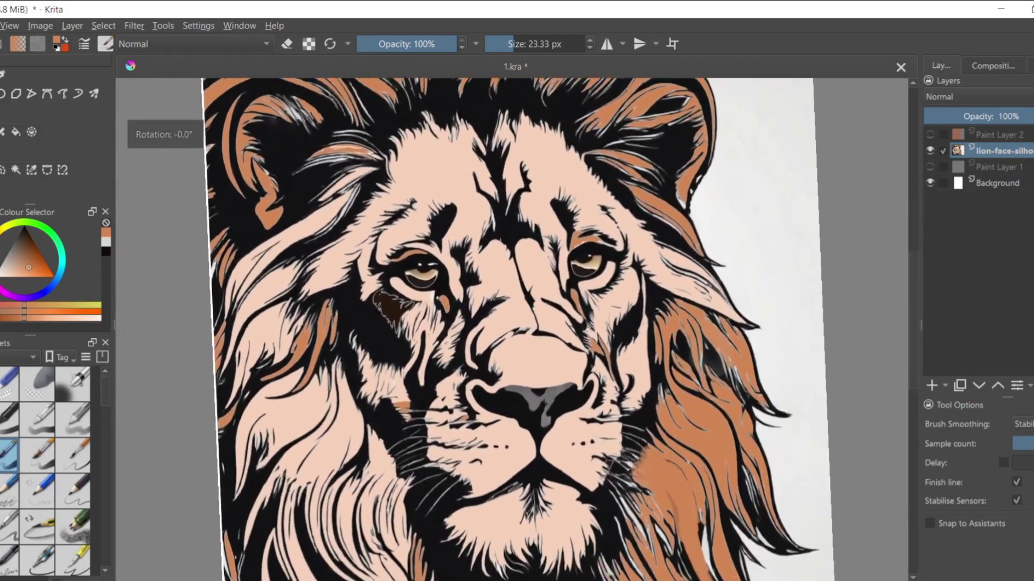
scroll(538, 323, "up", 3)
scroll(538, 323, "up", 1)
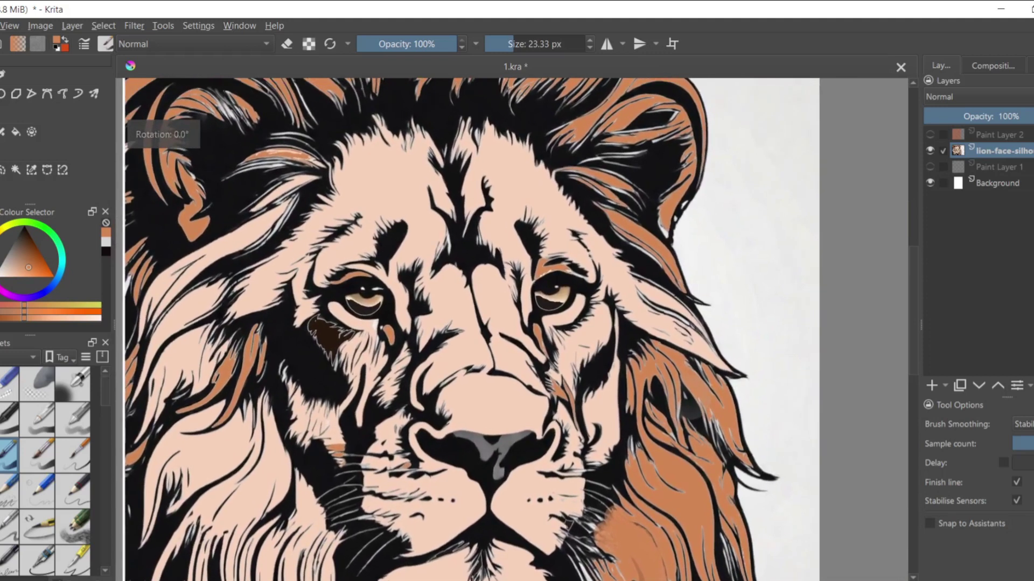
scroll(538, 323, "up", 2)
scroll(539, 323, "up", 1)
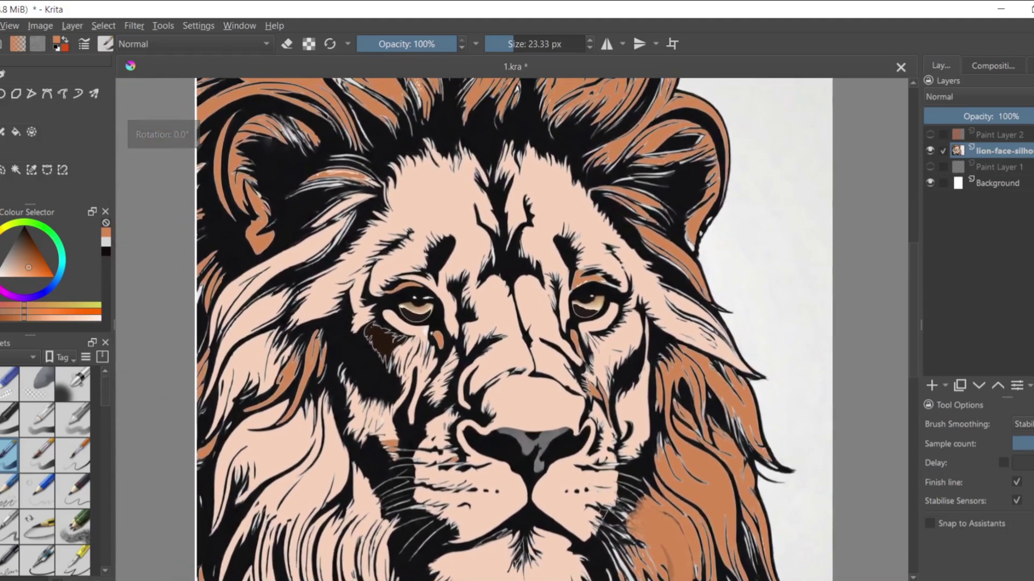
scroll(539, 323, "up", 3)
scroll(511, 328, "down", 3)
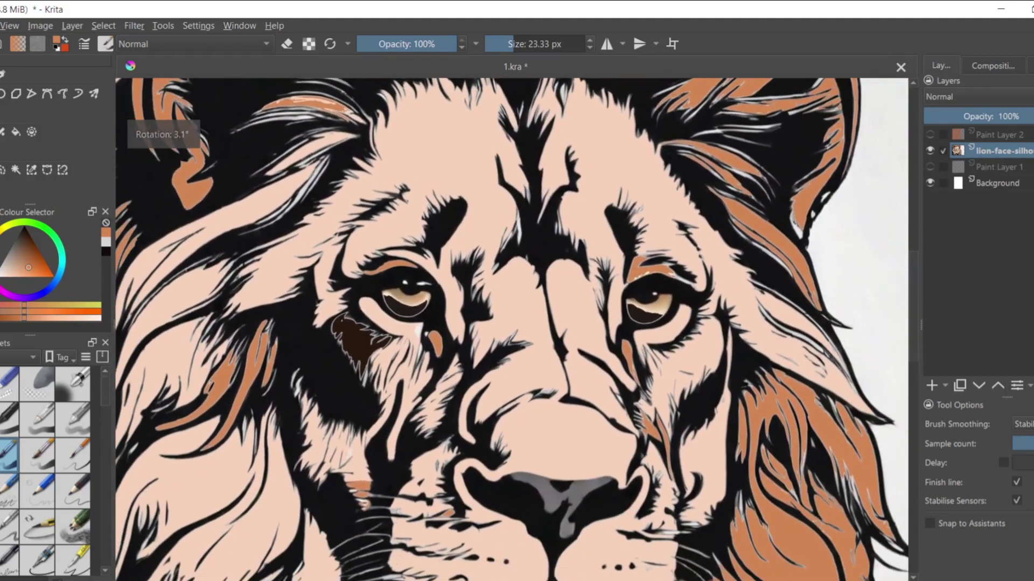
scroll(511, 328, "up", 3)
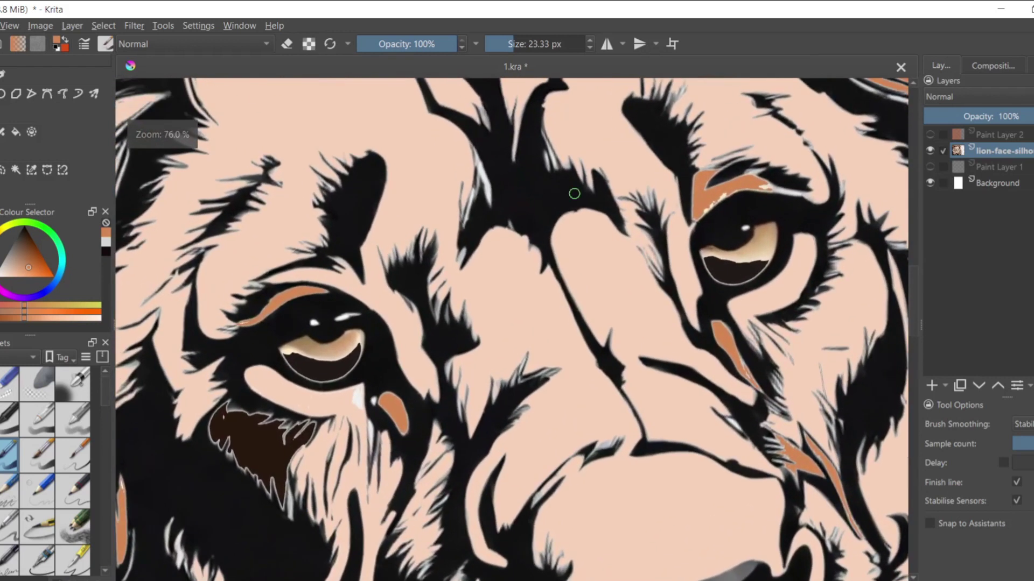
Zoom in on the lion's left eye and the orange spot beneath it
scroll(572, 192, "up", 2)
scroll(761, 108, "up", 3)
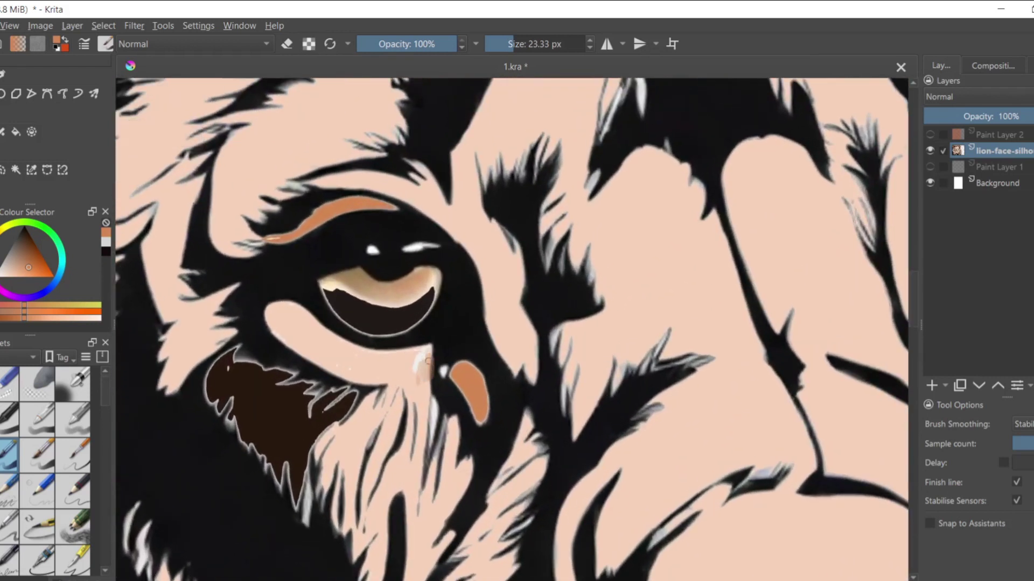
scroll(429, 341, "up", 3)
scroll(423, 331, "up", 2)
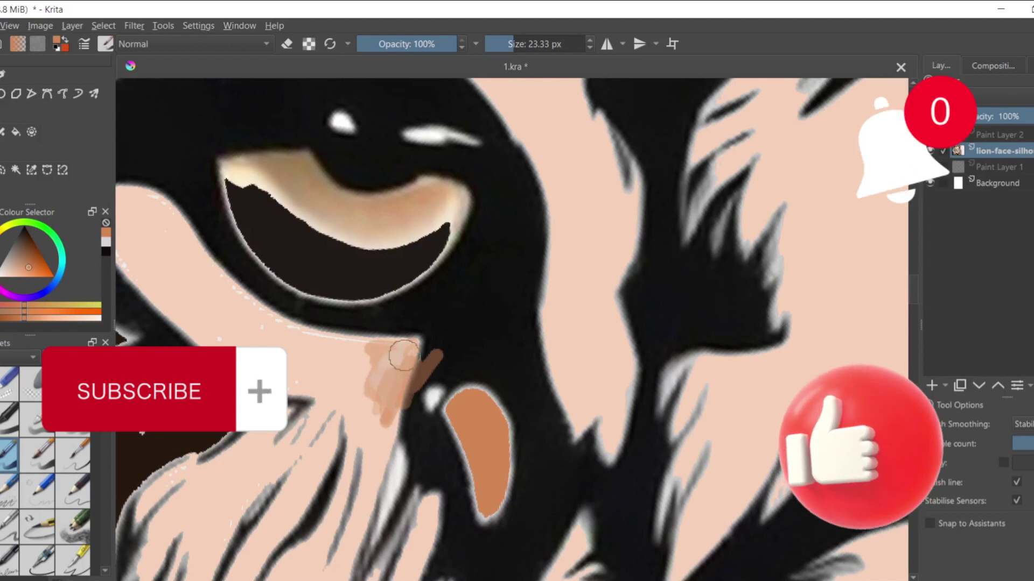
scroll(403, 355, "down", 2)
scroll(457, 334, "down", 3)
scroll(511, 317, "down", 2)
scroll(566, 296, "down", 2)
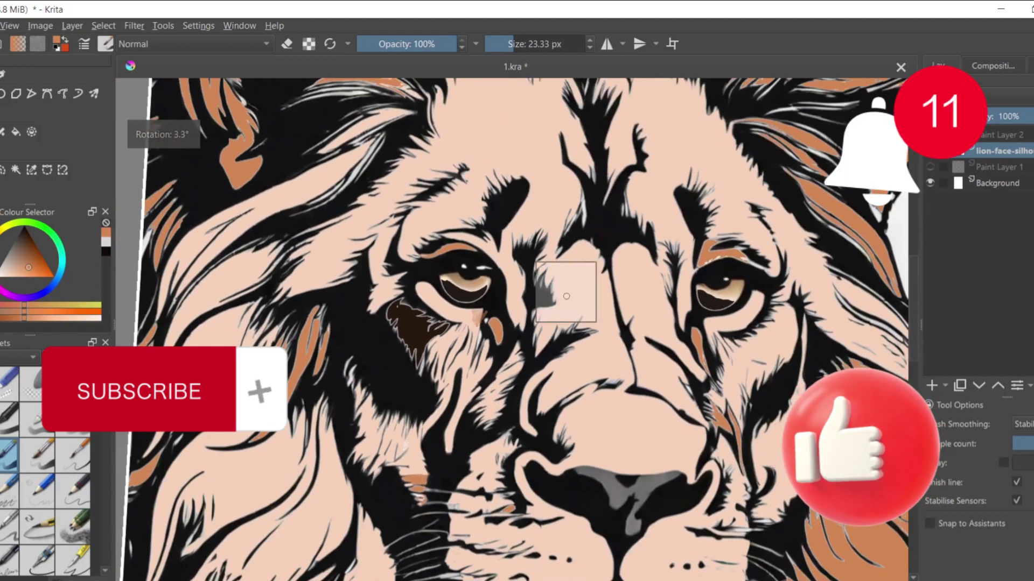
scroll(566, 296, "down", 3)
scroll(567, 296, "down", 1)
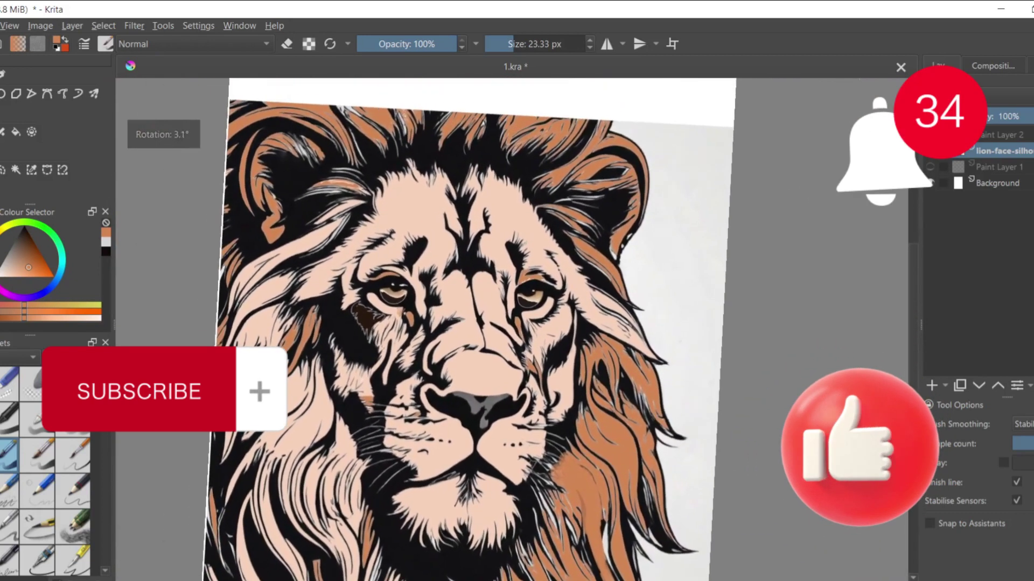
scroll(463, 328, "up", 2)
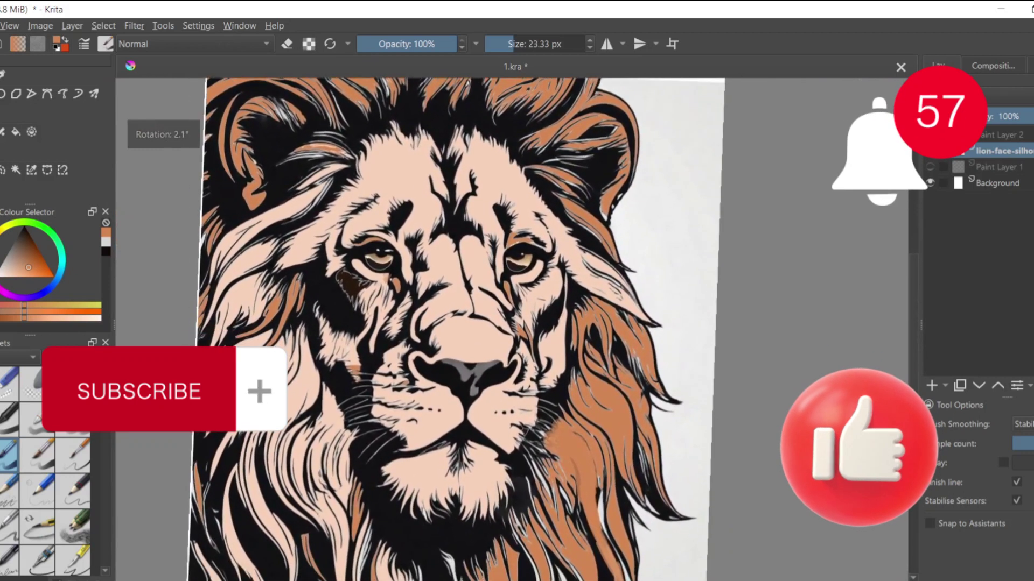